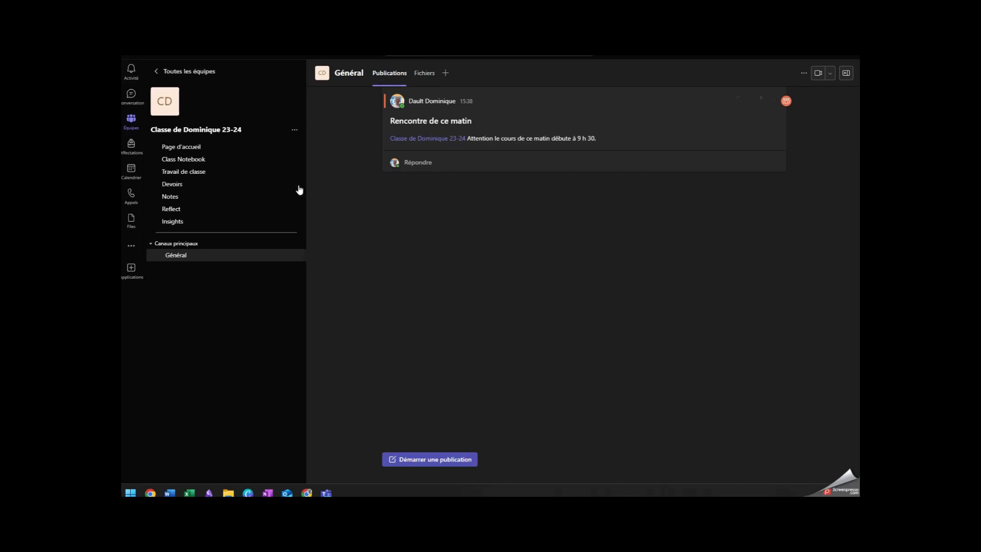
Step: Create a new assignment in the class's Devoirs section and title it "Travail sur les Grecs"
{"action": "left_click", "coordinate": [175, 187]}
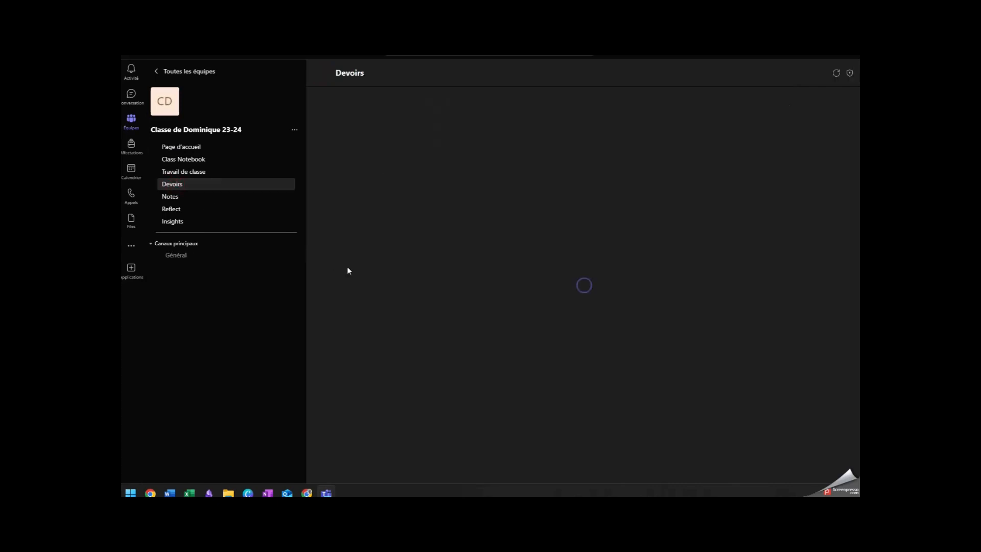
{"action": "left_click", "coordinate": [449, 466]}
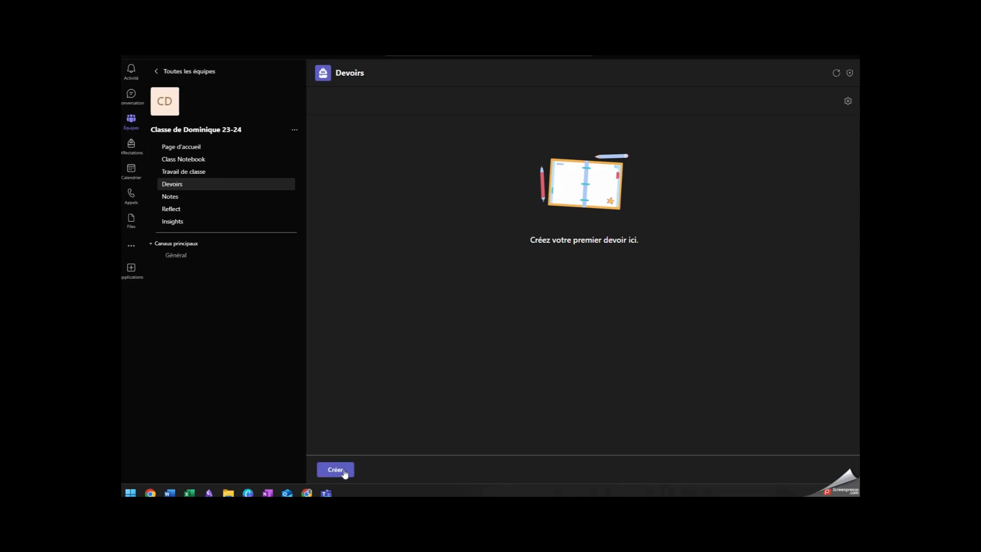
{"action": "left_click", "coordinate": [343, 473]}
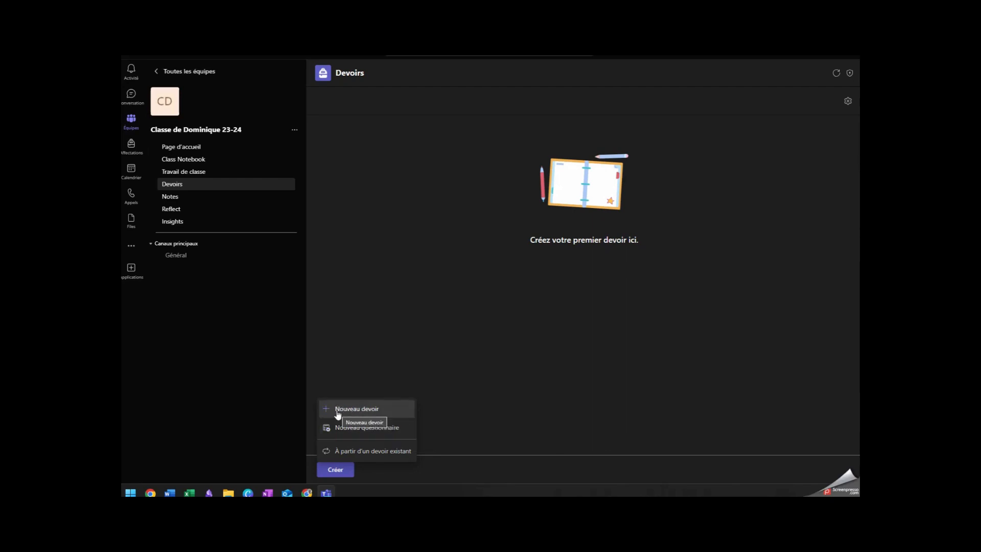
{"action": "left_click", "coordinate": [356, 411]}
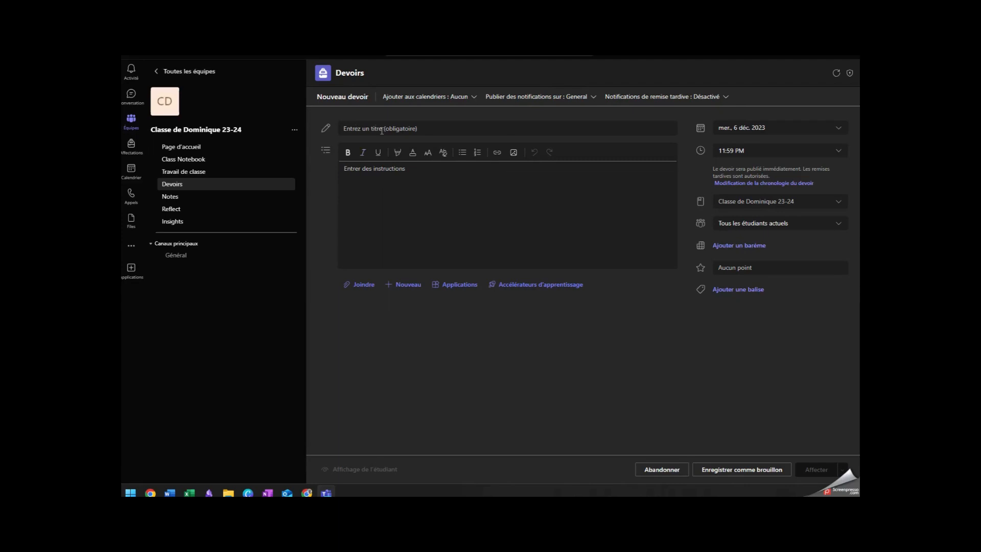
{"action": "left_click", "coordinate": [382, 130]}
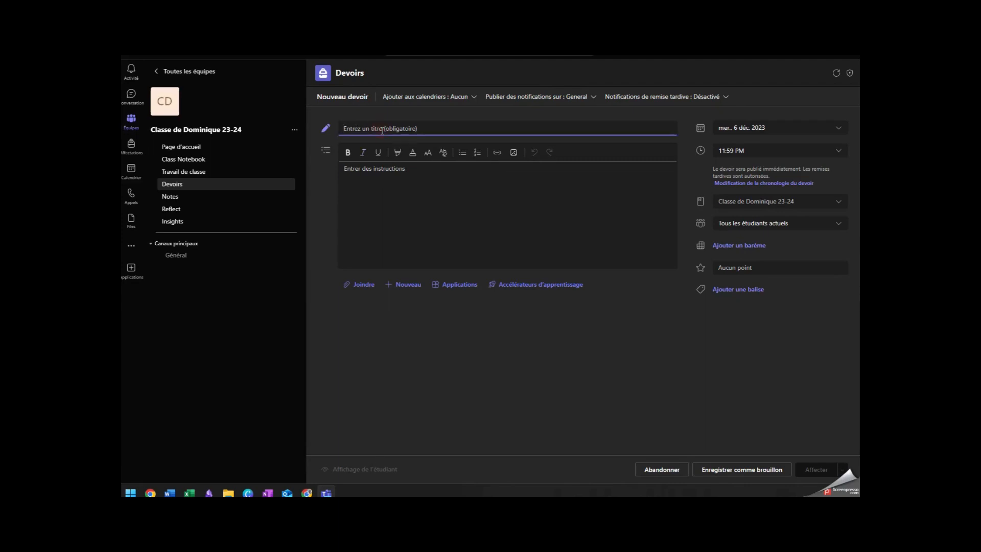
{"action": "type", "text": "Ta"}
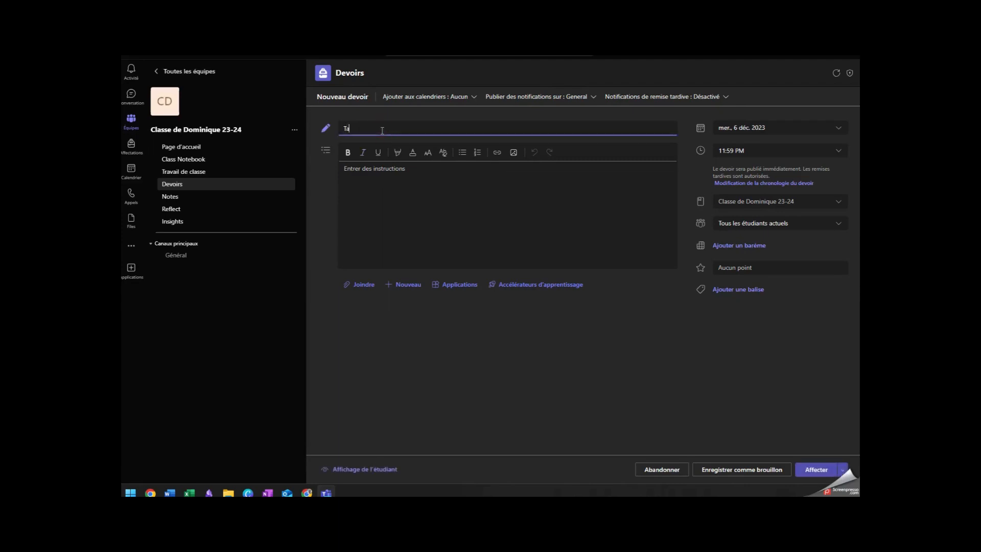
{"action": "type", "text": "ravail sur les Grecs"}
Step: Enter a numbered list with items 1., 2. and 3. as the assignment's instructions
{"action": "left_click", "coordinate": [401, 172]}
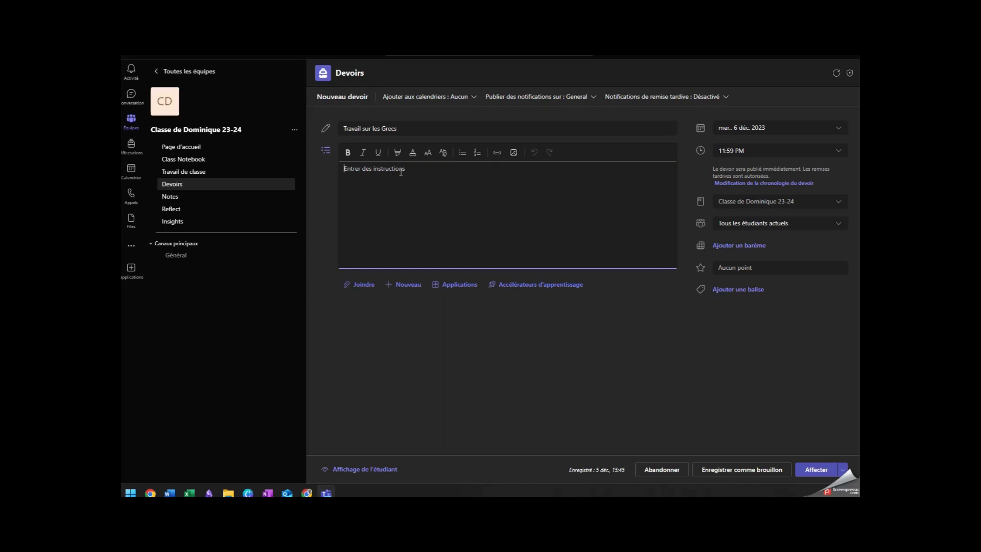
{"action": "type", "text": "1. 2."}
{"action": "key", "text": "Return"}
{"action": "type", "text": "3."}
{"action": "left_click", "coordinate": [368, 287]}
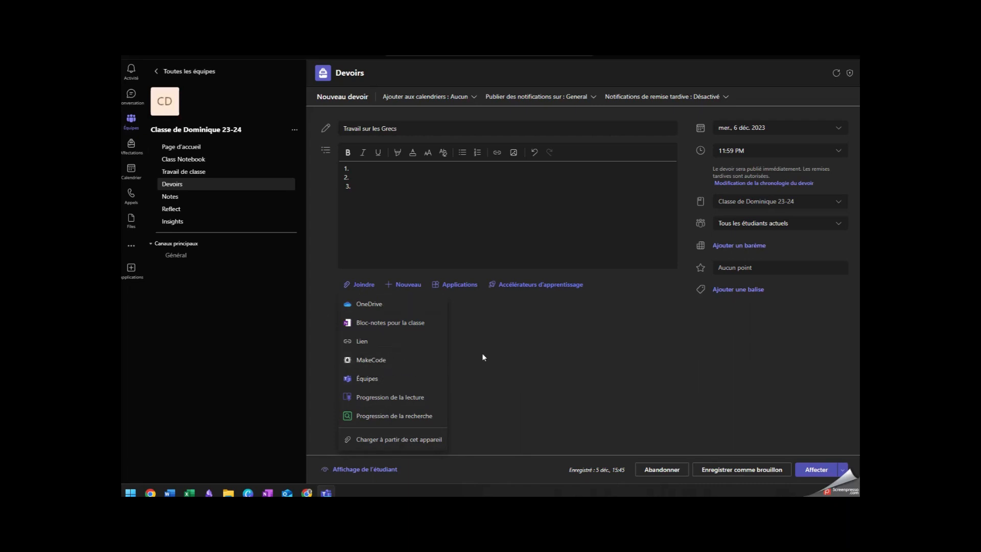
{"action": "left_click", "coordinate": [369, 348]}
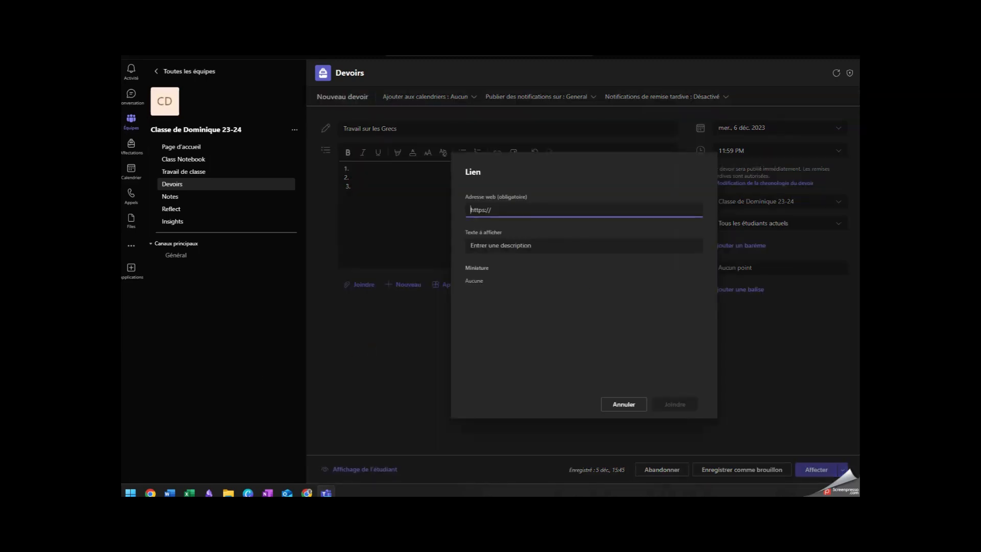
{"action": "left_click", "coordinate": [307, 493]}
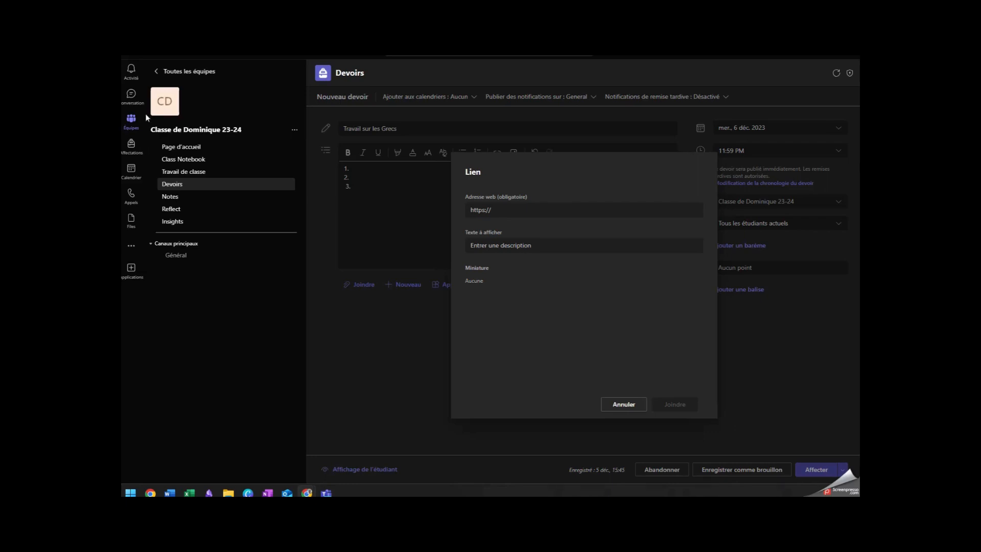
{"action": "left_click", "coordinate": [500, 208]}
{"action": "left_click", "coordinate": [501, 209]}
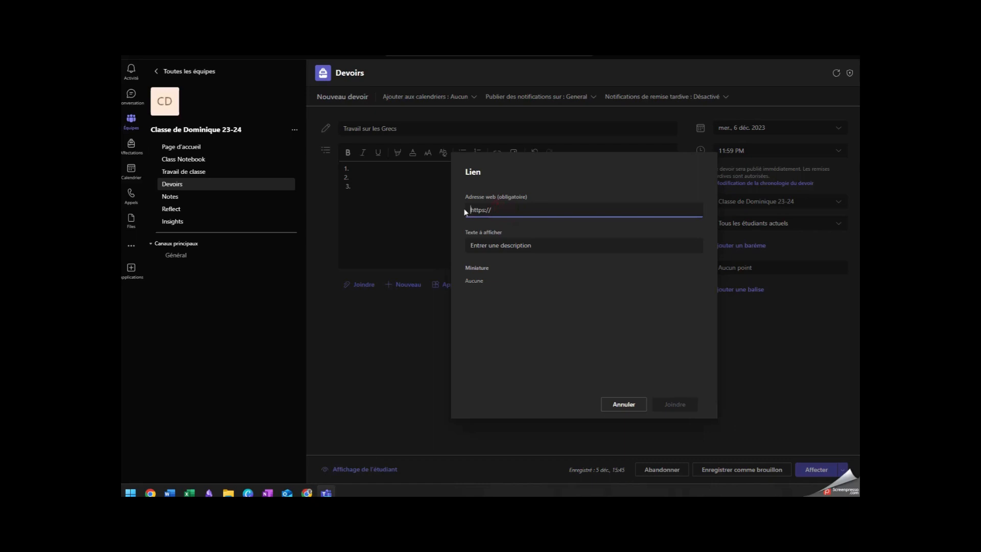
{"action": "type", "text": "https://www.youtube.com/watch?v=WBfZYSuEE0M"}
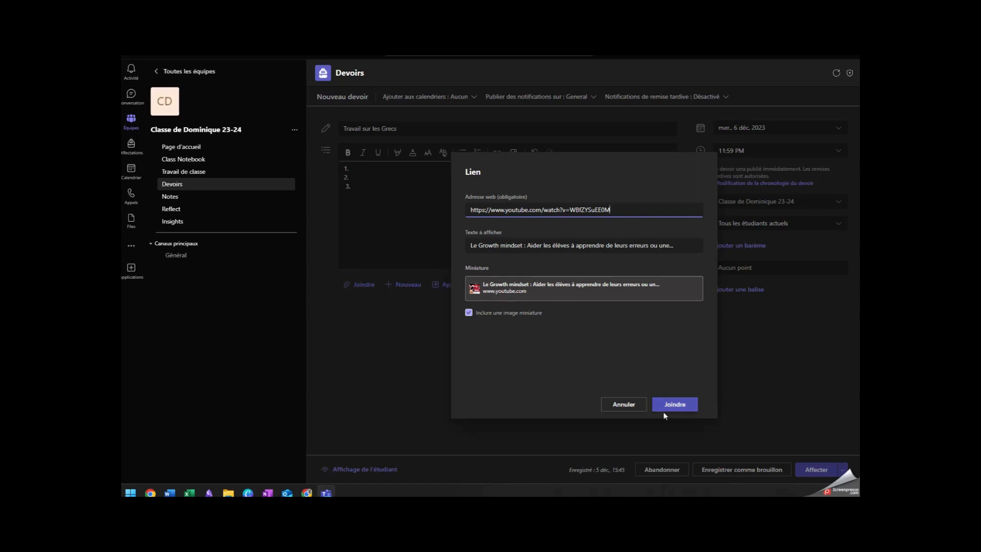
{"action": "left_click", "coordinate": [676, 405]}
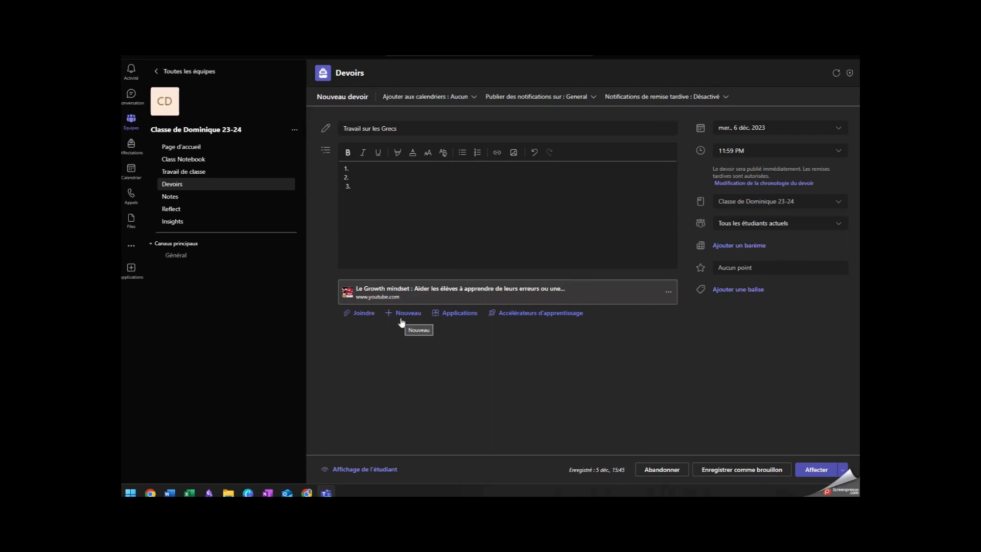
Step: Attach the file "AC Odyssey - Grèce - CORRIGÉ" from this device's Bureau folder to the assignment
{"action": "left_click", "coordinate": [358, 319]}
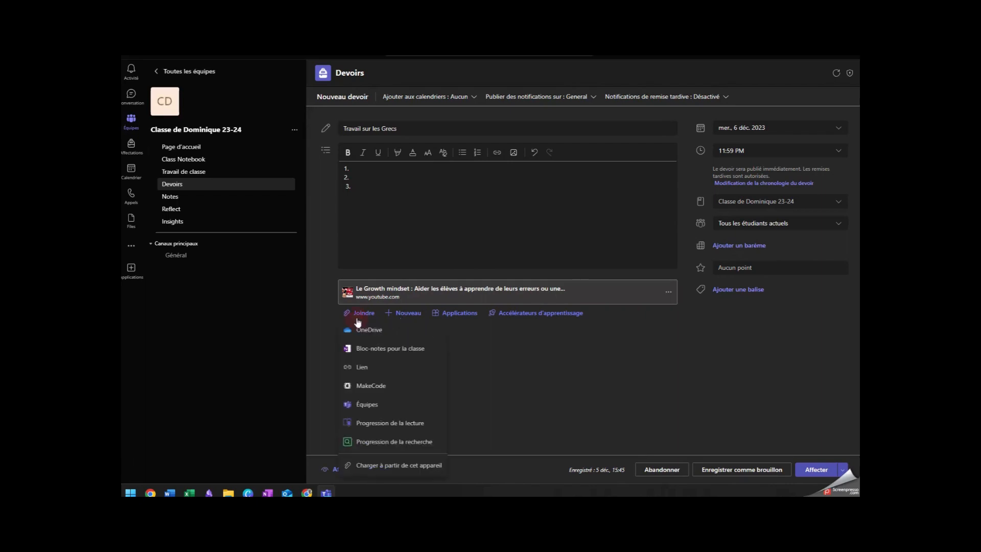
{"action": "left_click", "coordinate": [381, 470]}
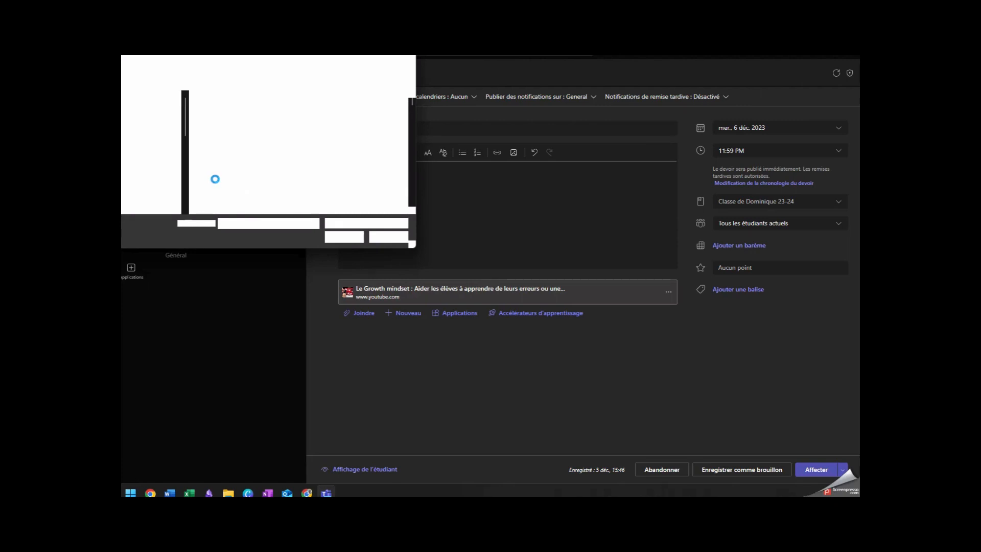
{"action": "left_click", "coordinate": [152, 127]}
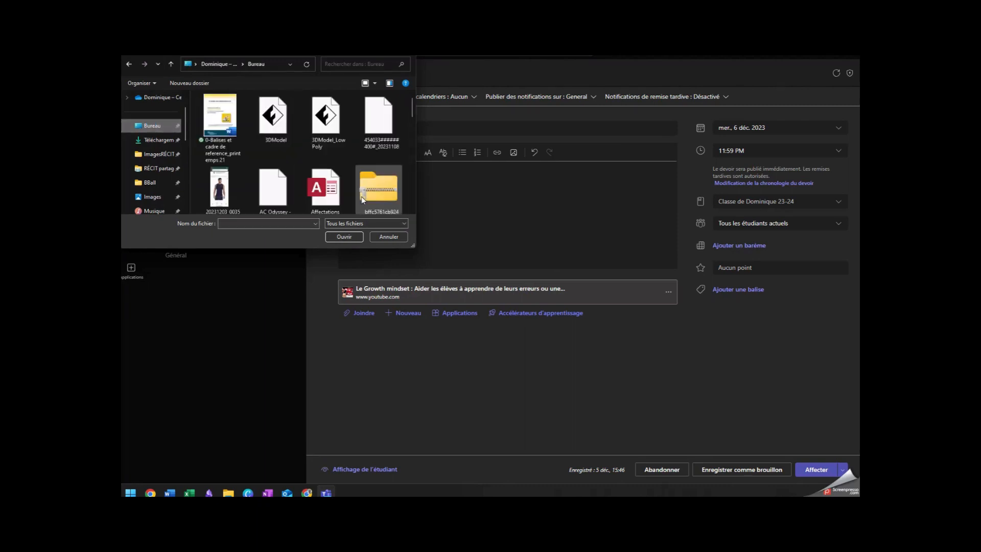
{"action": "left_click", "coordinate": [279, 200]}
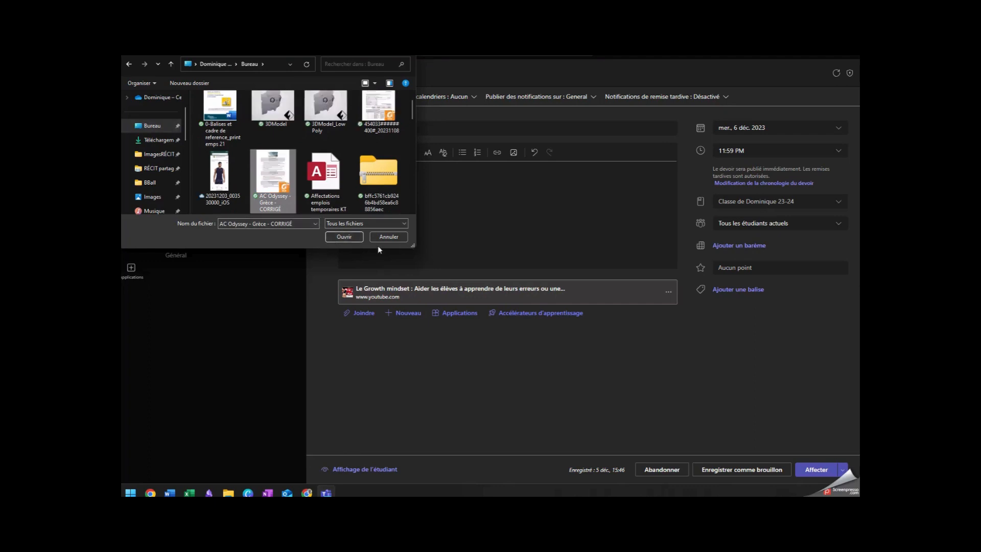
{"action": "left_click", "coordinate": [332, 237]}
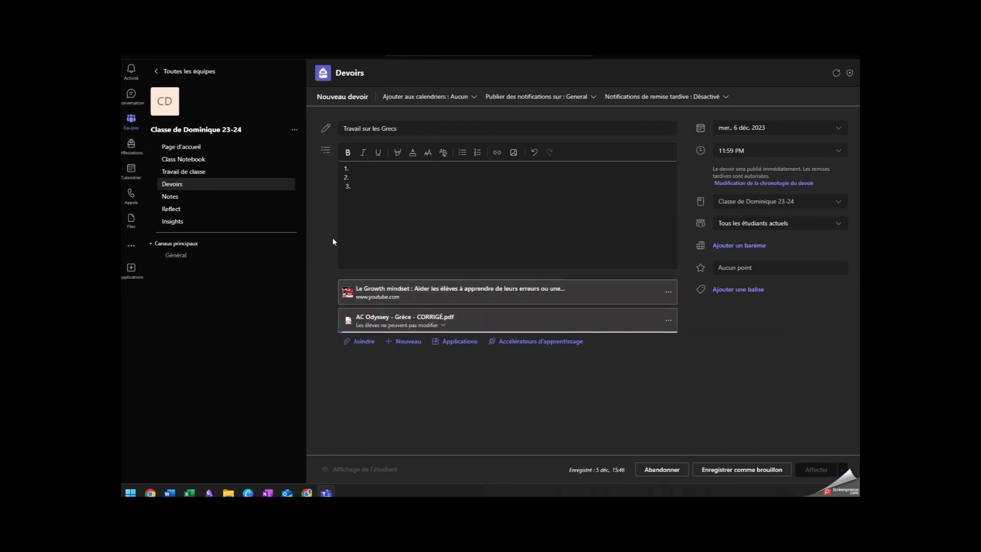
Step: Add a new Word document named "Mon texte sur la Grèce" and set it so students edit their own copy
{"action": "left_click", "coordinate": [398, 346]}
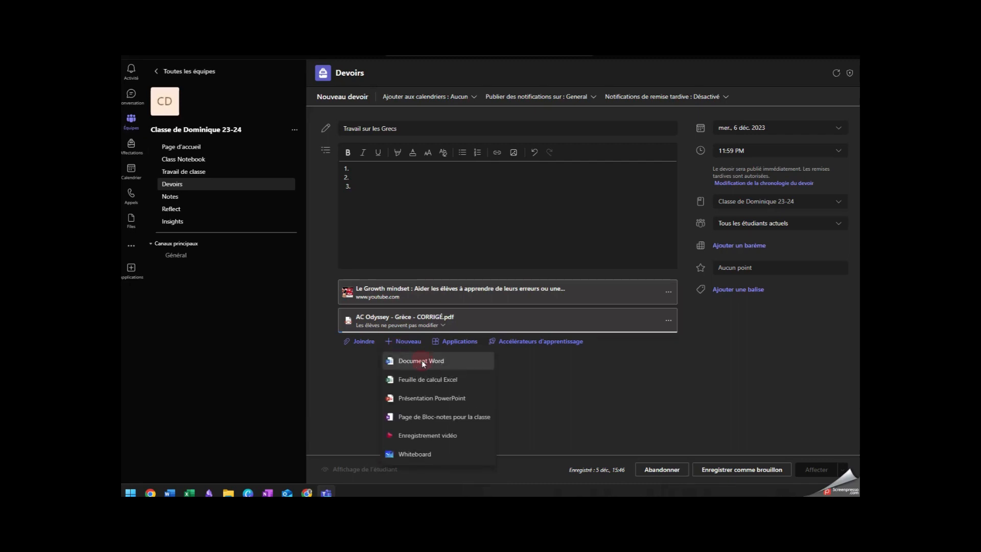
{"action": "left_click", "coordinate": [414, 363]}
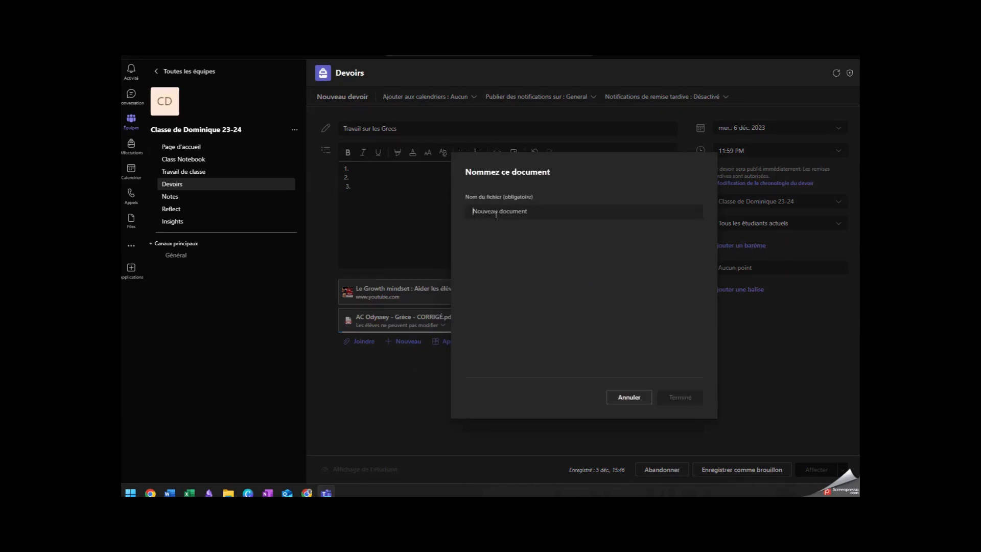
{"action": "type", "text": "Mon texte sur"}
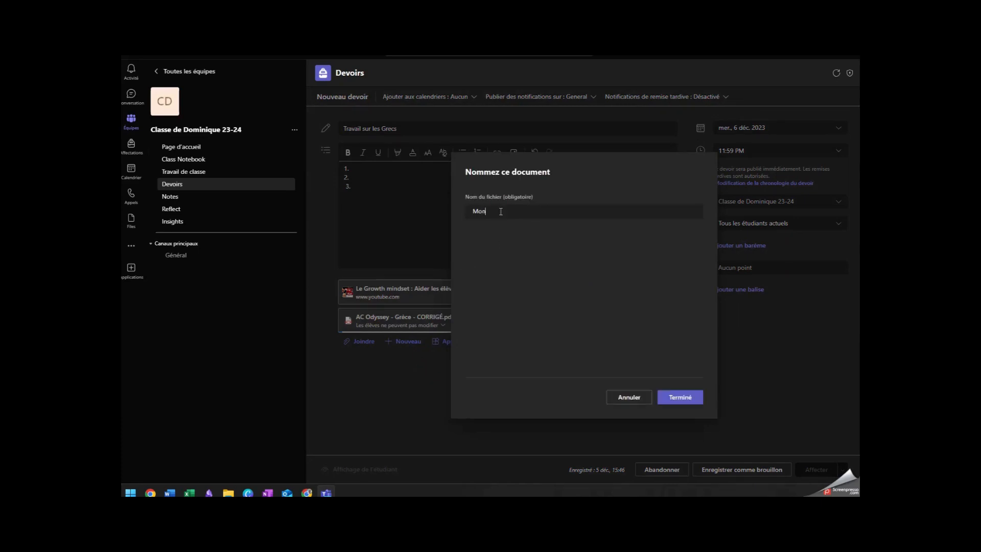
{"action": "type", "text": " la "}
{"action": "type", "text": "Gréc"}
{"action": "type", "text": "e"}
{"action": "left_click", "coordinate": [680, 398]}
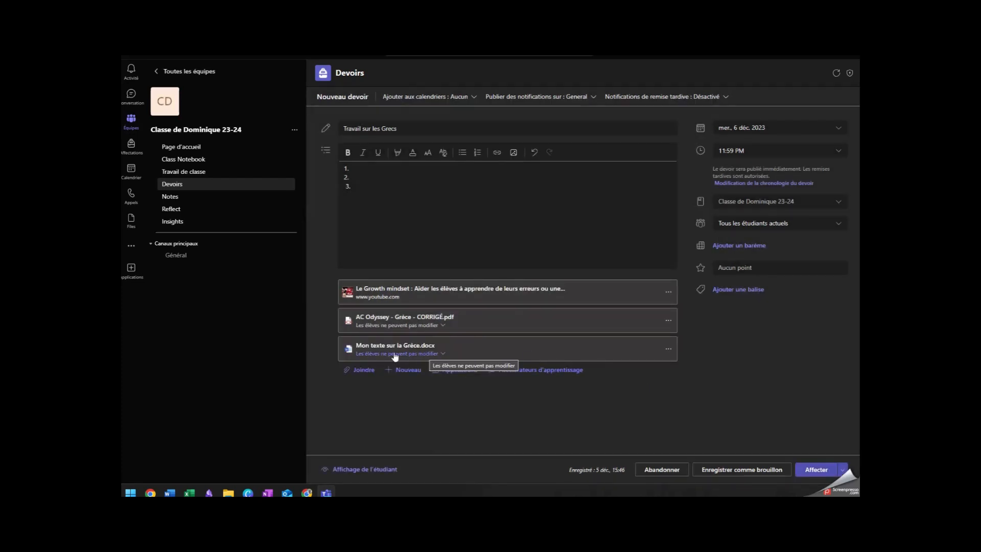
{"action": "left_click", "coordinate": [443, 354]}
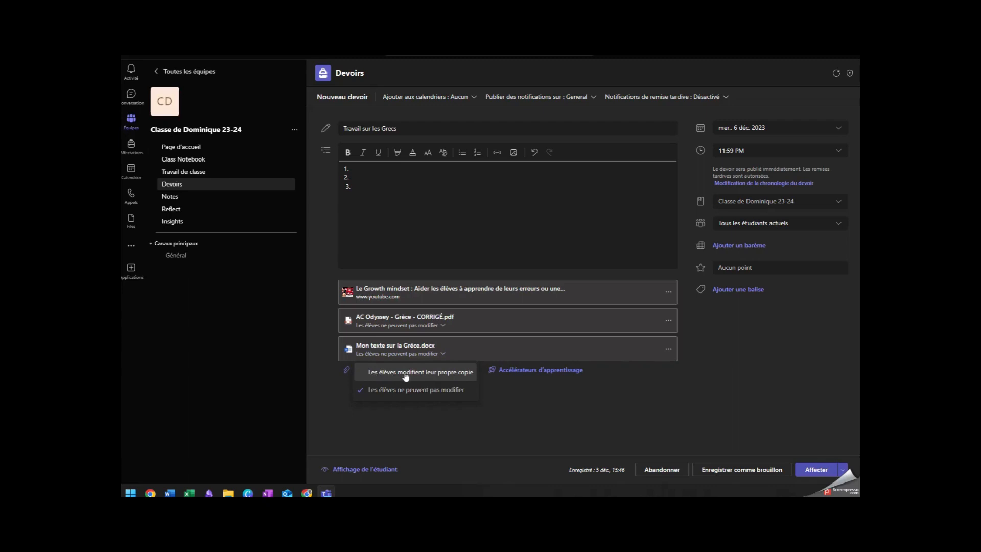
{"action": "left_click", "coordinate": [460, 377]}
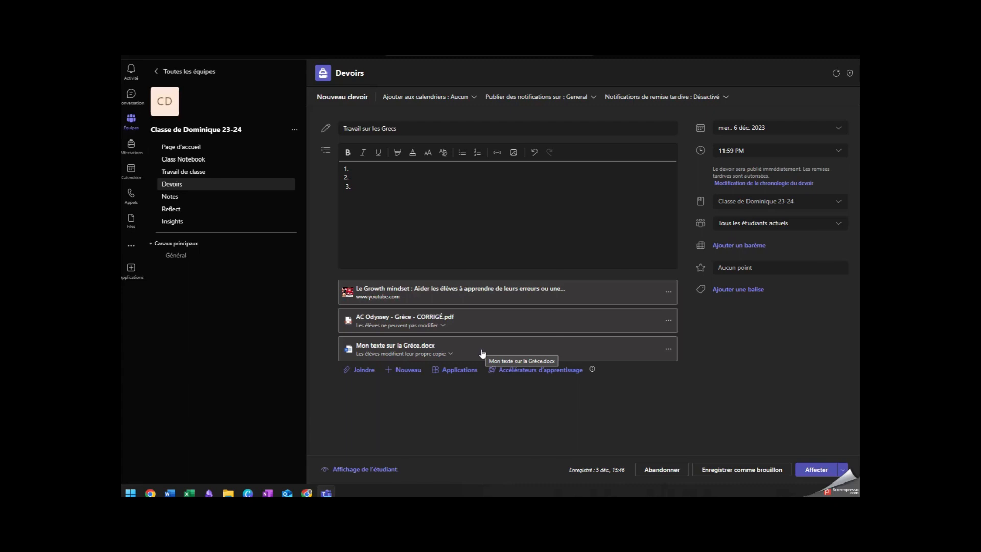
Step: Write "Écris ici ton texte sur les Grecs." in the attached Word document and close it
{"action": "left_click", "coordinate": [411, 346]}
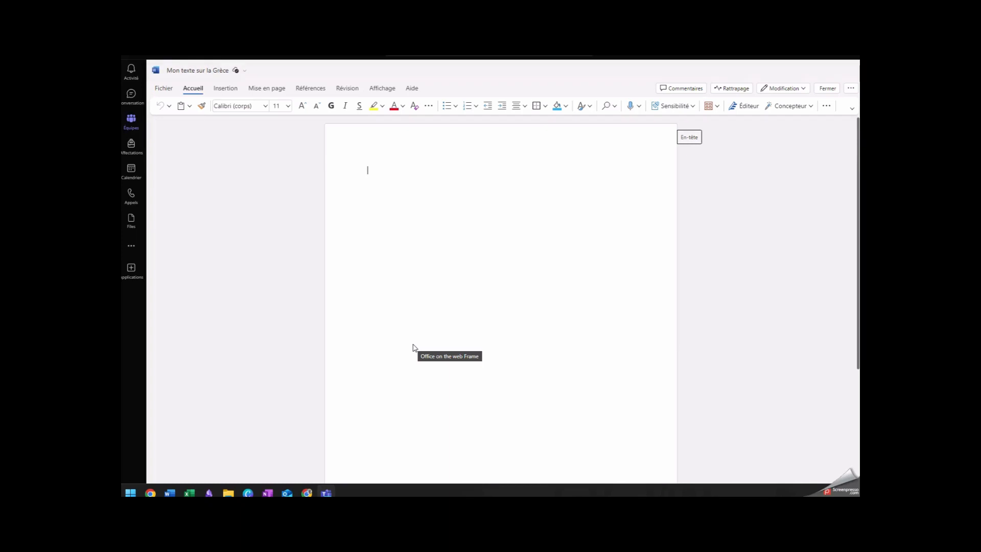
{"action": "type", "text": "Écr"}
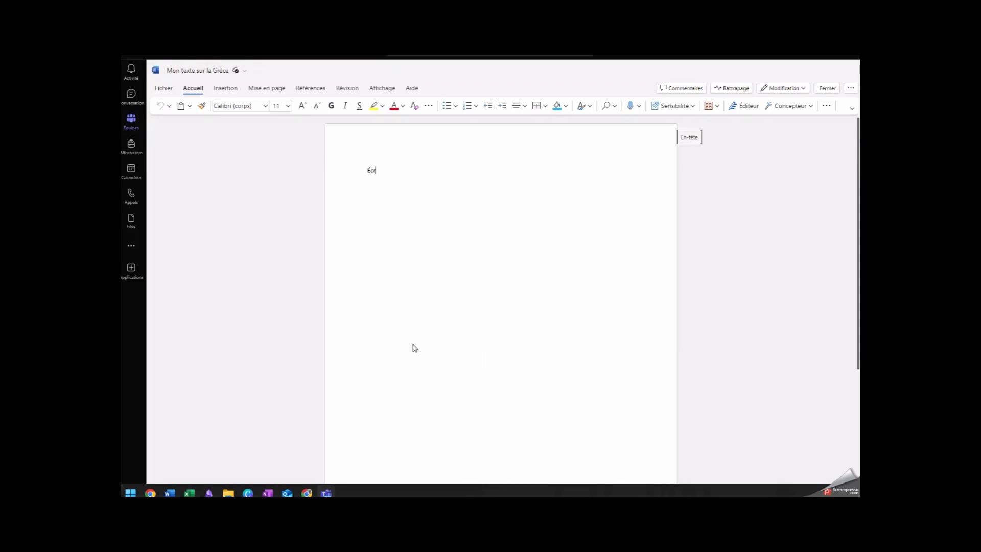
{"action": "type", "text": "is icic"}
{"action": "key", "text": "BackSpace"}
{"action": "type", "text": "ton tes"}
{"action": "key", "text": "BackSpace"}
{"action": "type", "text": "xte sur l"}
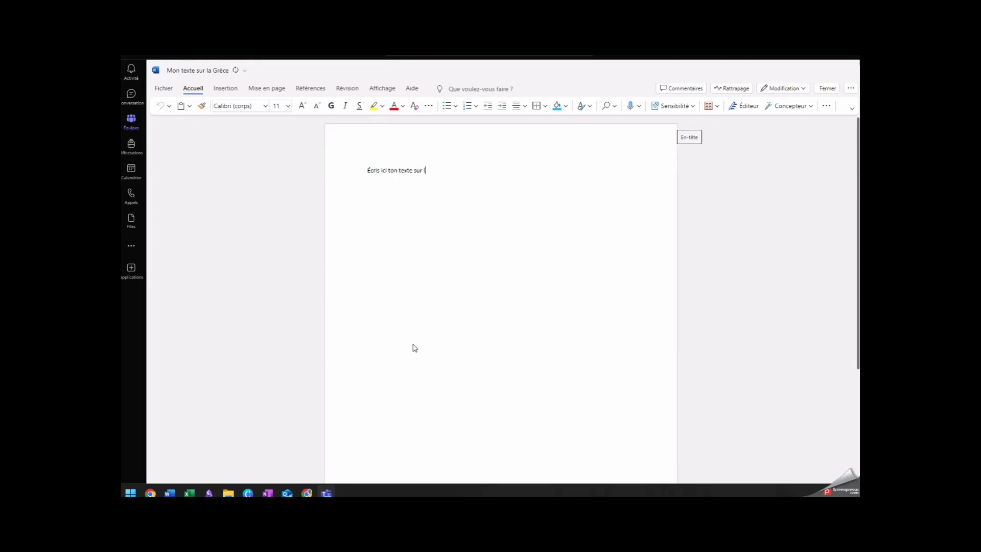
{"action": "type", "text": "es Grecs."}
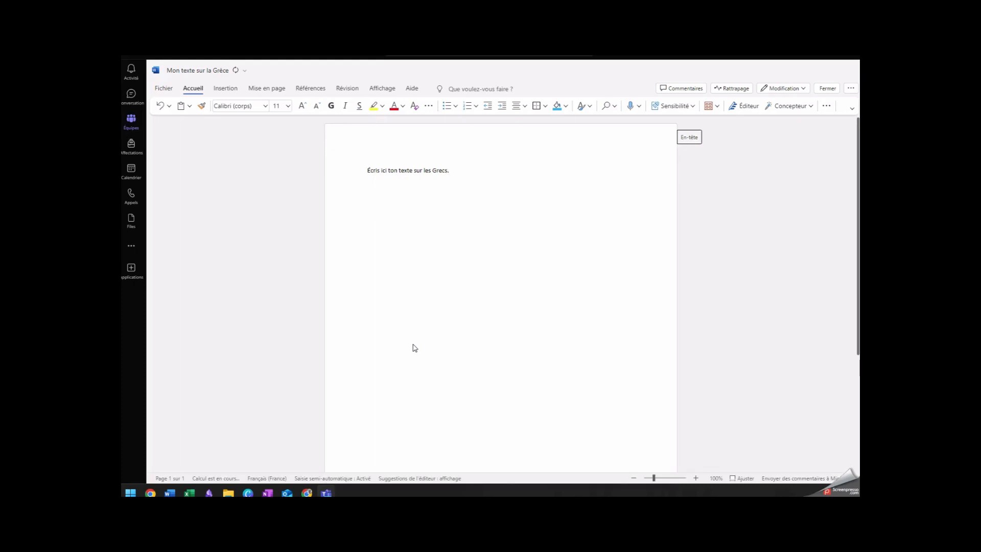
{"action": "left_click", "coordinate": [828, 89]}
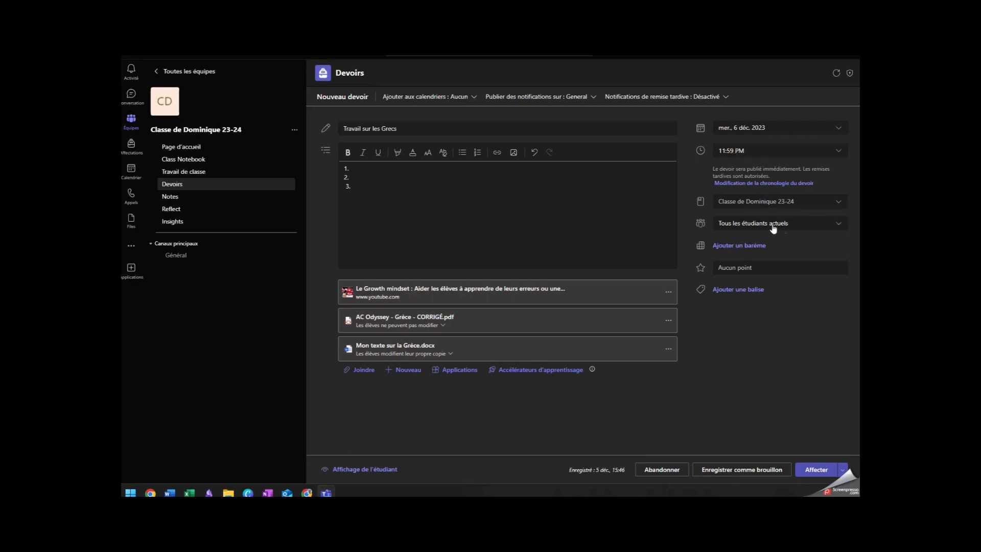
{"action": "left_click", "coordinate": [838, 226]}
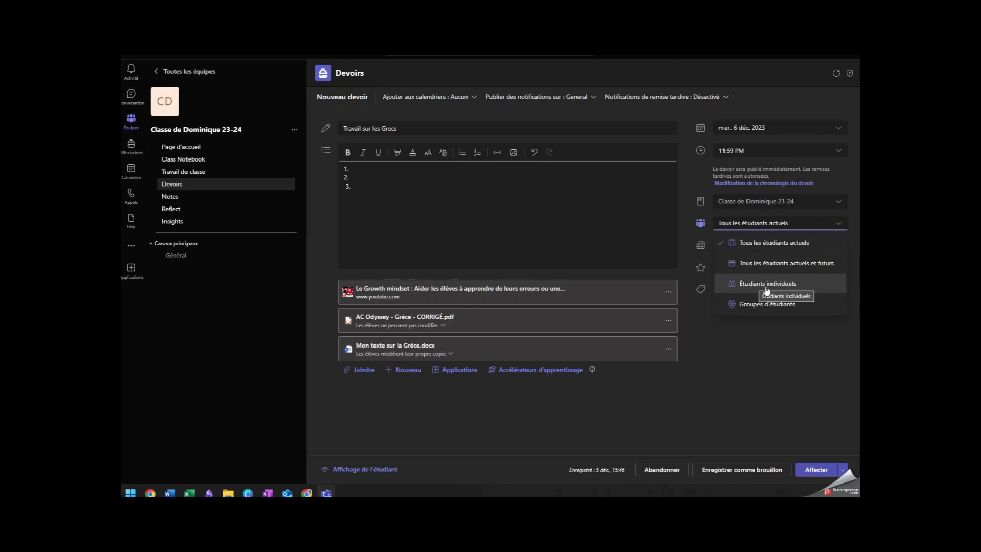
{"action": "left_click", "coordinate": [838, 226]}
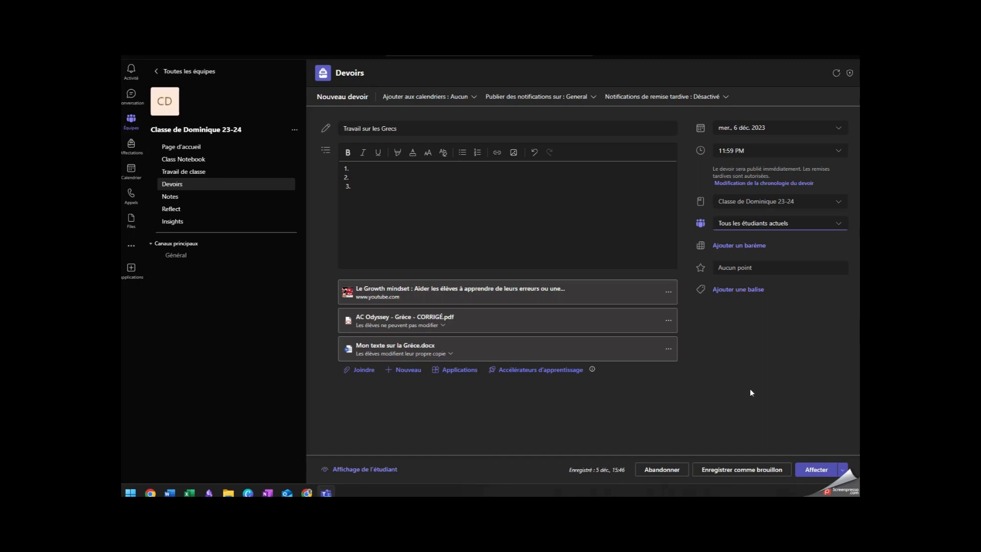
{"action": "left_click", "coordinate": [729, 440]}
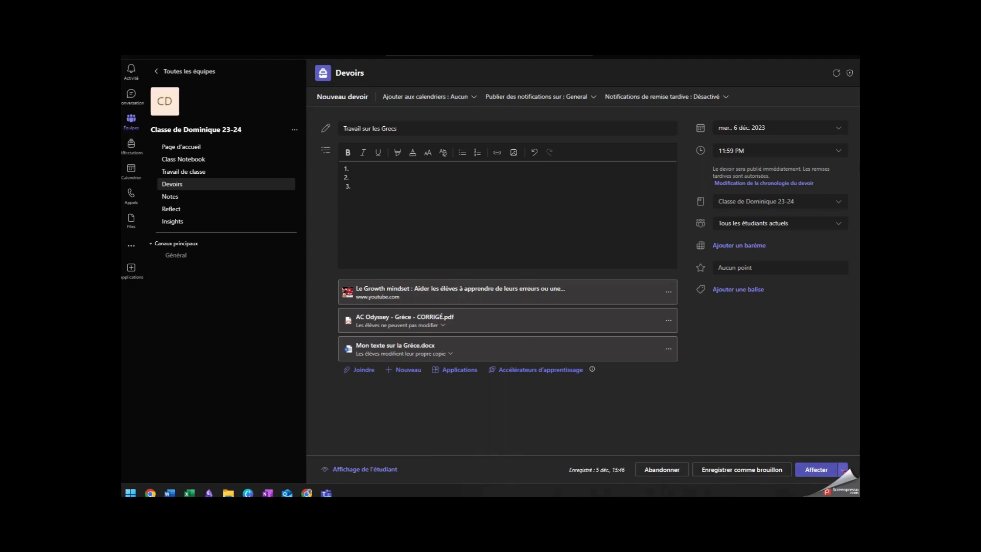
Step: Assign the finished "Travail sur les Grecs" assignment to the class immediately
{"action": "left_click", "coordinate": [843, 470]}
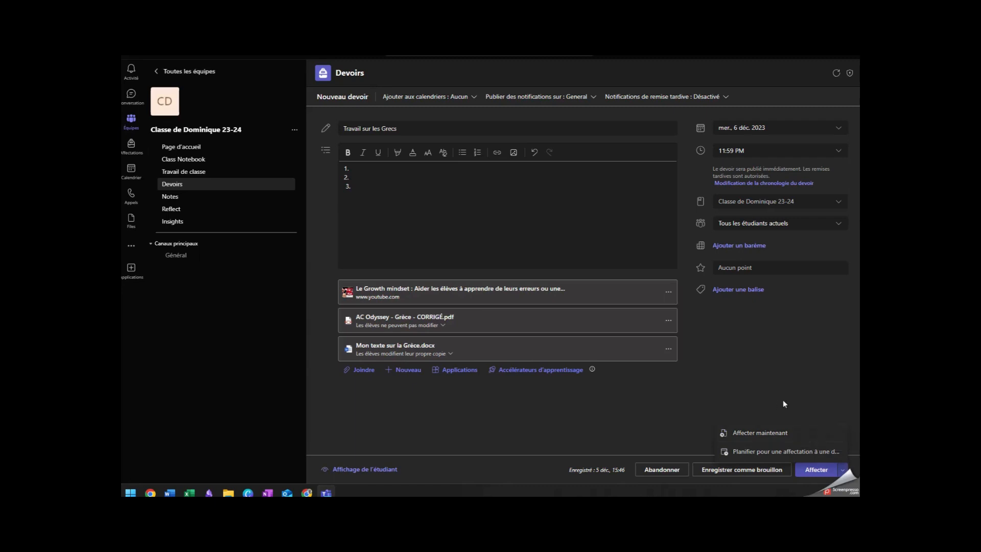
{"action": "left_click", "coordinate": [817, 406]}
{"action": "left_click", "coordinate": [816, 470]}
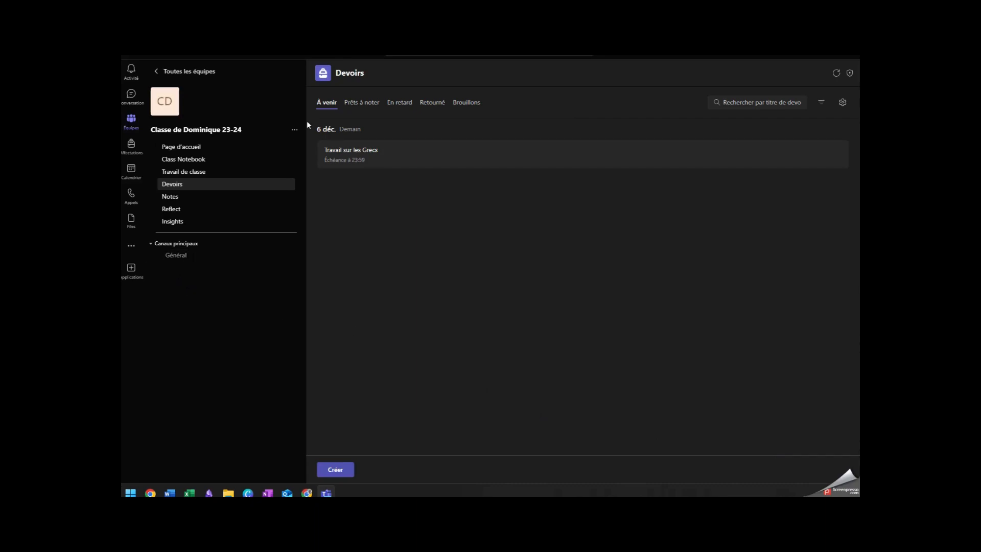
Step: View the assignment from its post in the Général channel and open eleve1's copy of the document
{"action": "left_click", "coordinate": [177, 257]}
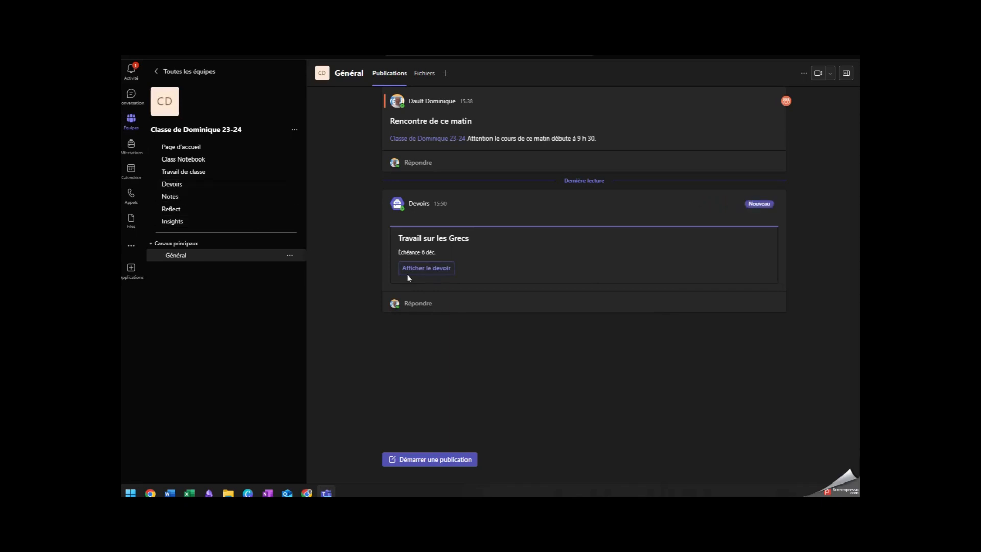
{"action": "left_click", "coordinate": [428, 267]}
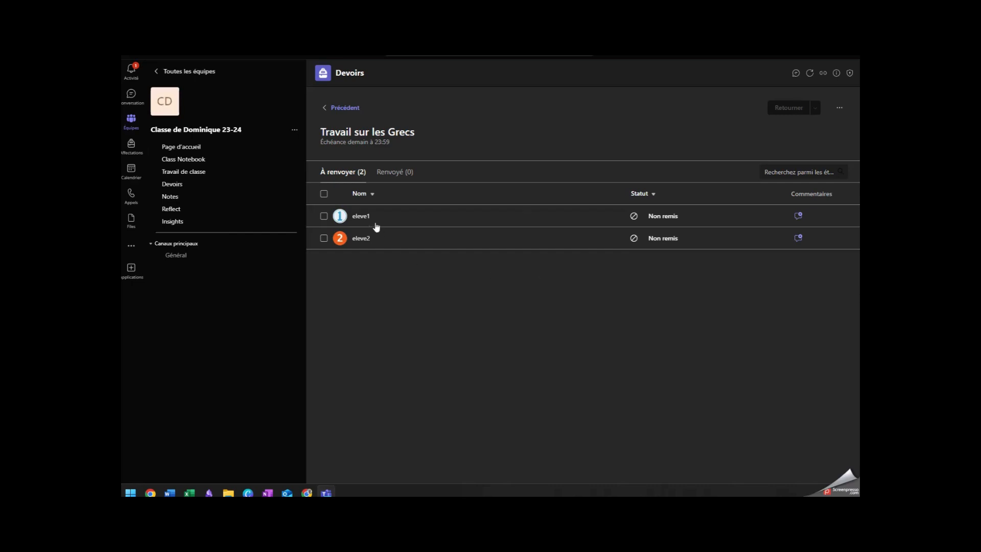
{"action": "left_click", "coordinate": [361, 216]}
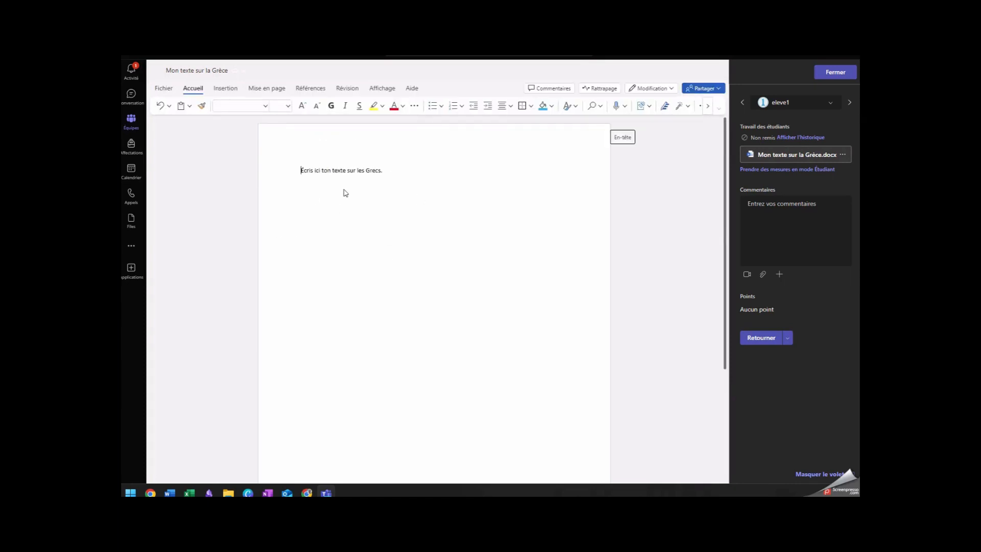
Step: Open the list of students in the review view of eleve1's work
{"action": "left_click", "coordinate": [759, 204]}
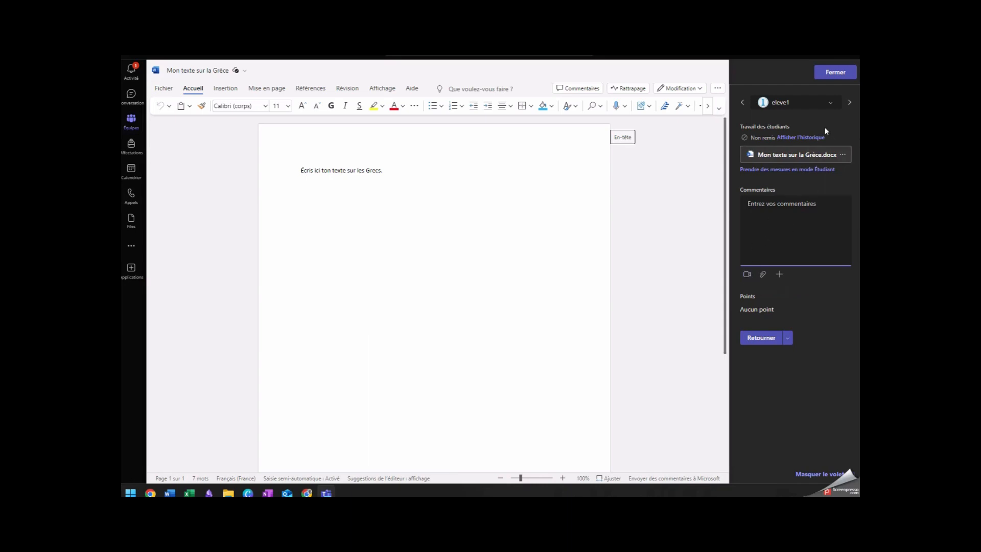
{"action": "left_click", "coordinate": [831, 102]}
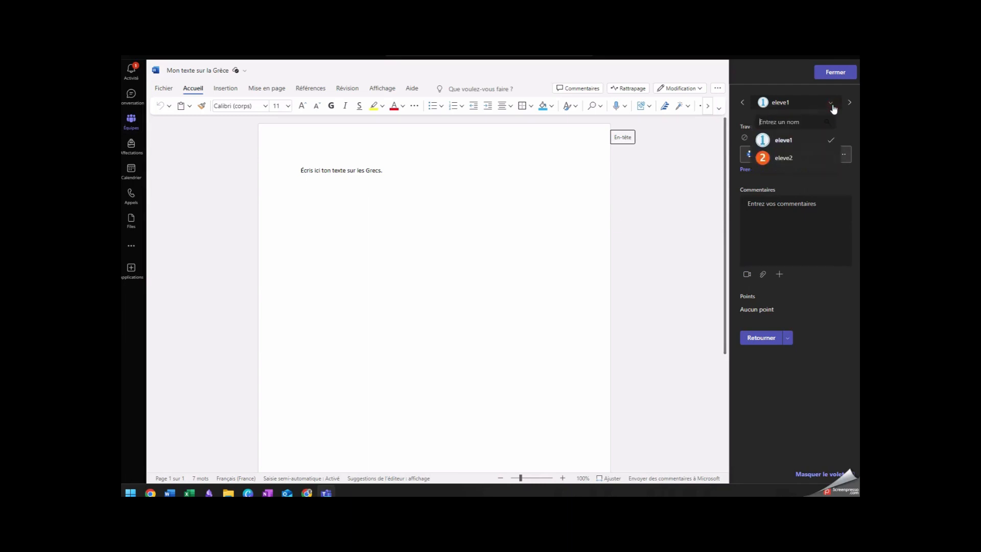